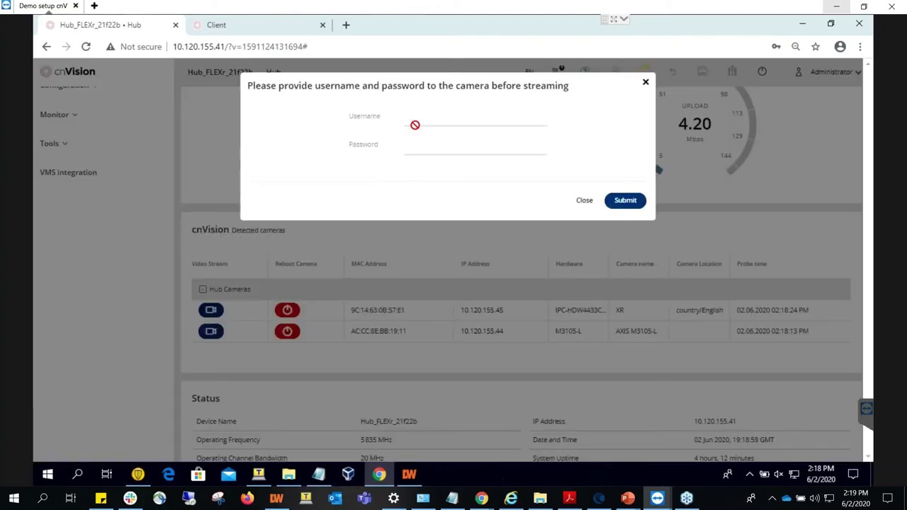
# Log in to the XR camera with the admin username and camera password, declining Chrome's password save.
pyautogui.click(416, 122)
pyautogui.write('admin')
pyautogui.press('Tab')
pyautogui.write('•••••••')
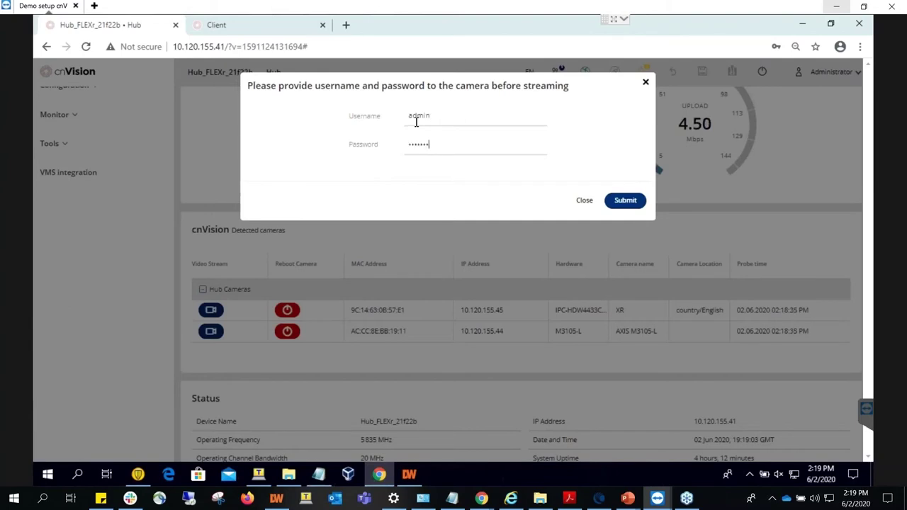
pyautogui.write('•')
pyautogui.press('Return')
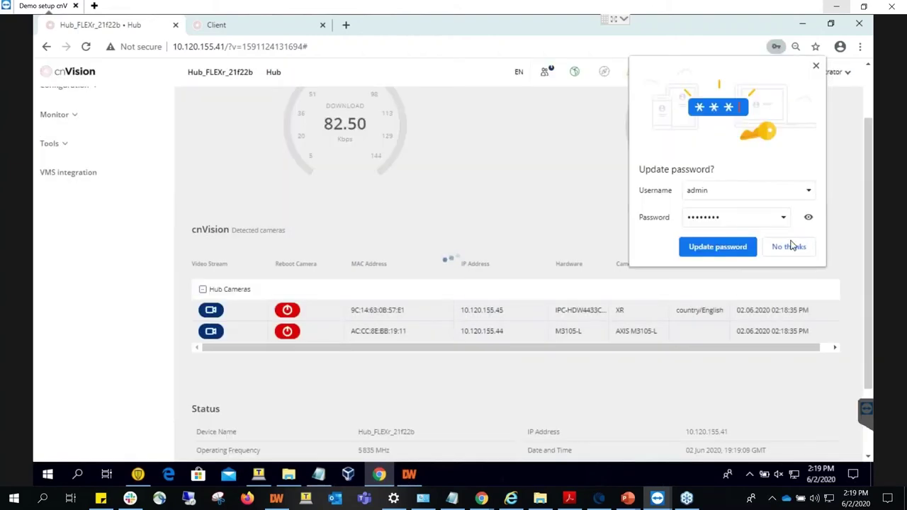
pyautogui.click(791, 245)
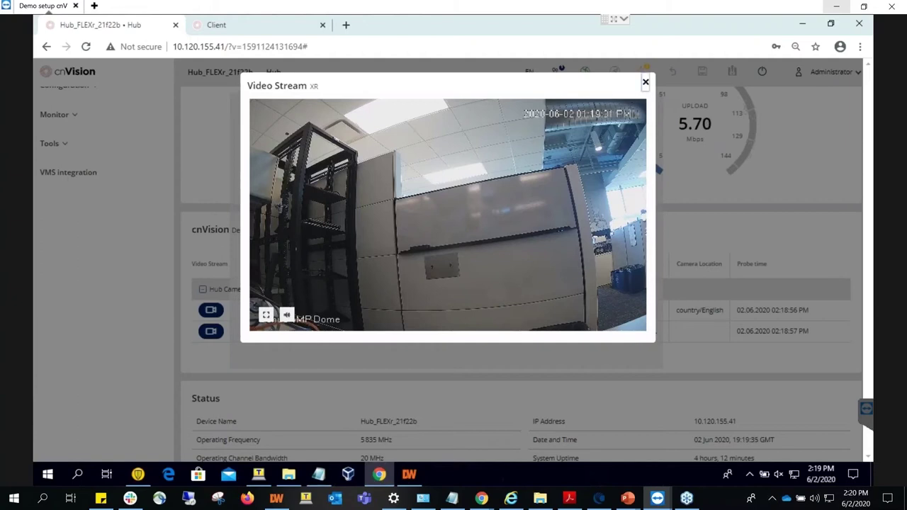
# Close the XR camera's Video Stream window to return to the hub dashboard.
pyautogui.click(646, 84)
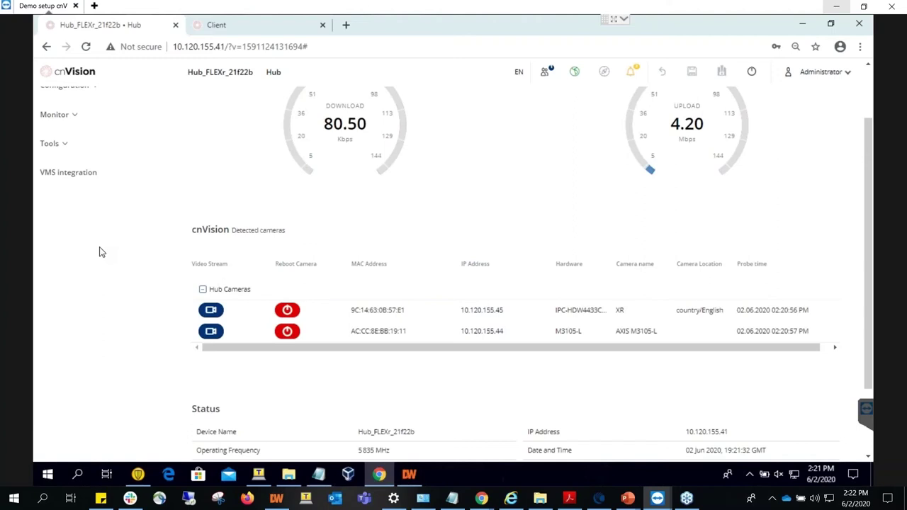
# Open the Watchdog settings under Tools, enable Watchdog, then discard that change.
pyautogui.scroll(2, 99, 252)
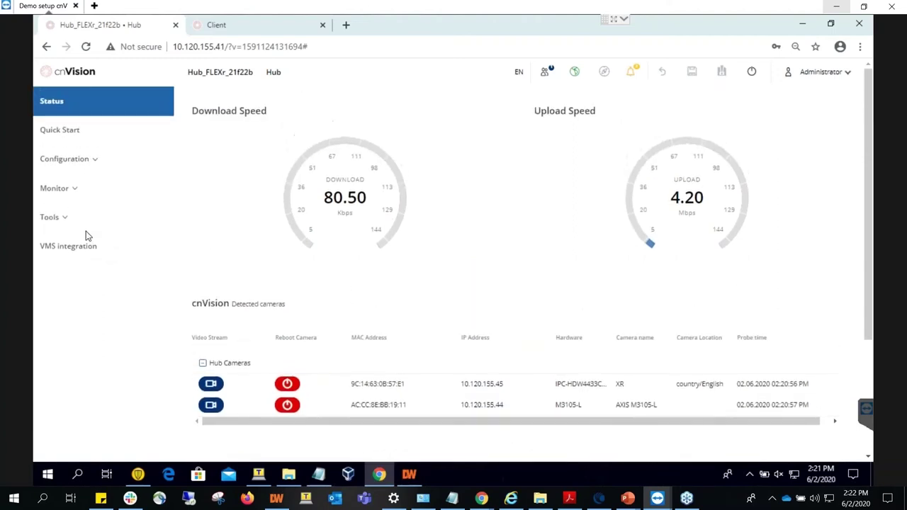
pyautogui.click(64, 222)
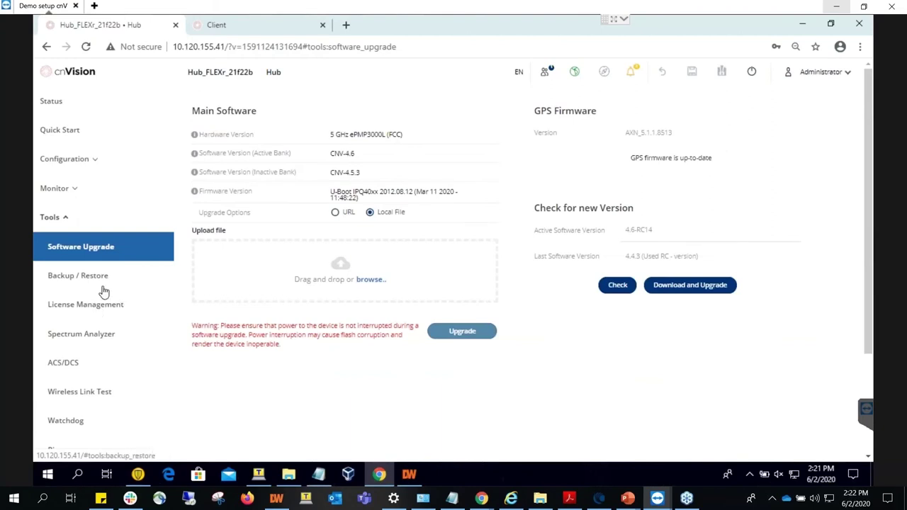
pyautogui.click(71, 421)
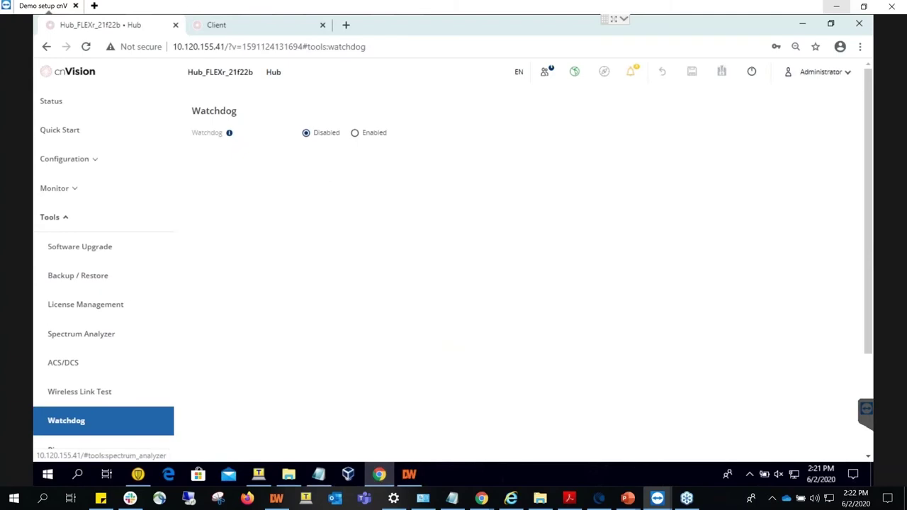
pyautogui.click(356, 139)
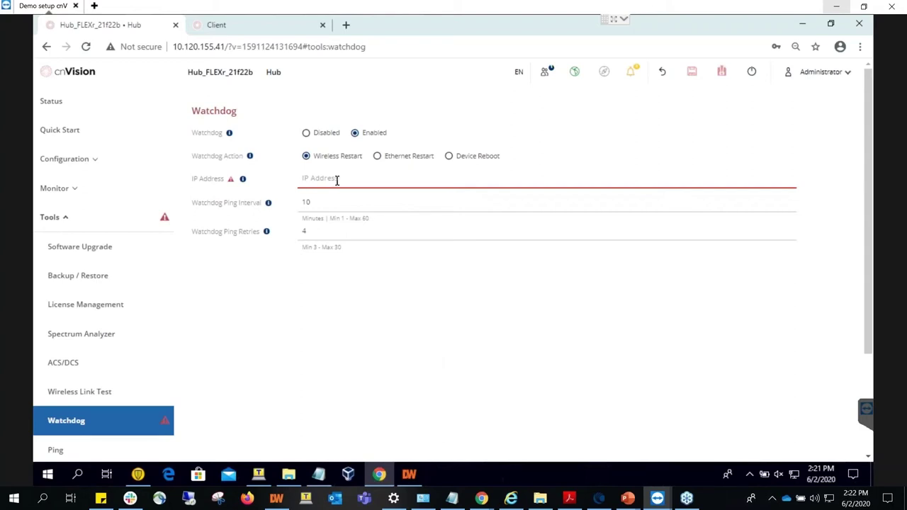
pyautogui.click(663, 77)
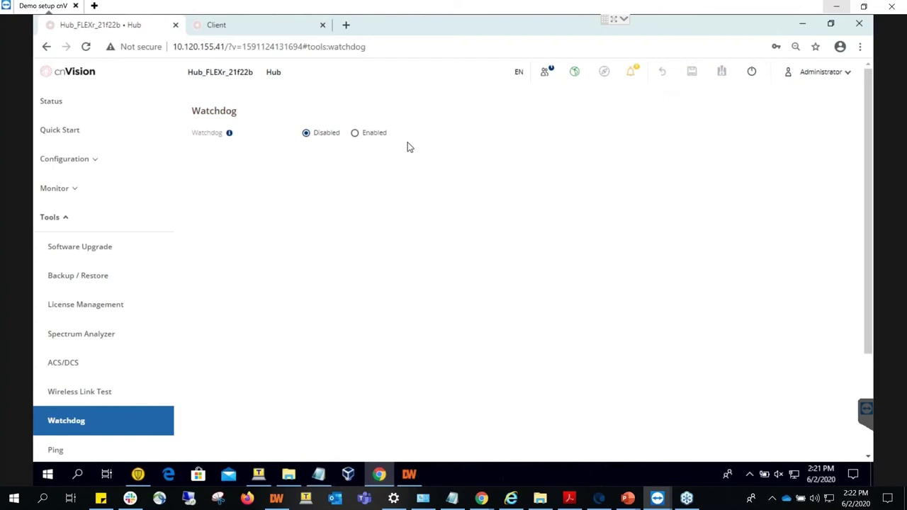
# Re-enable Watchdog with the Device Reboot action, undo all unsaved changes, and go to Spectrum Analyzer.
pyautogui.click(356, 134)
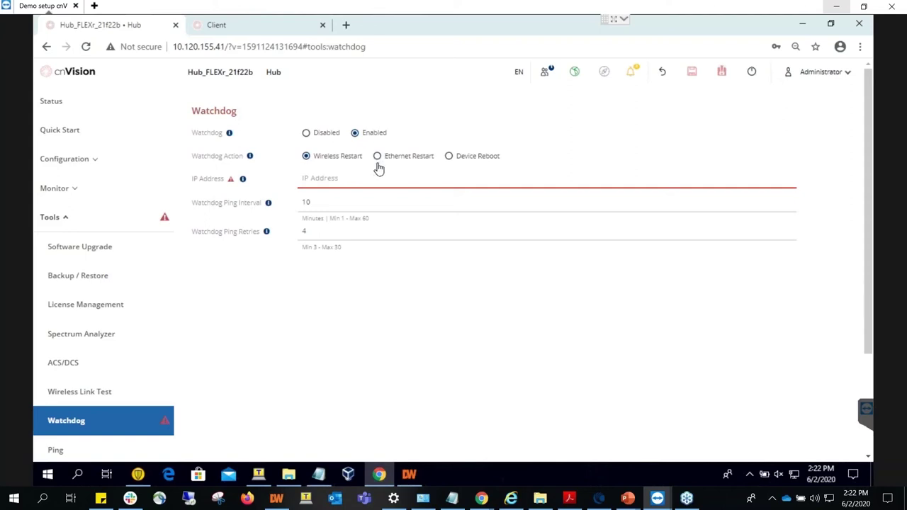
pyautogui.click(450, 158)
pyautogui.click(662, 74)
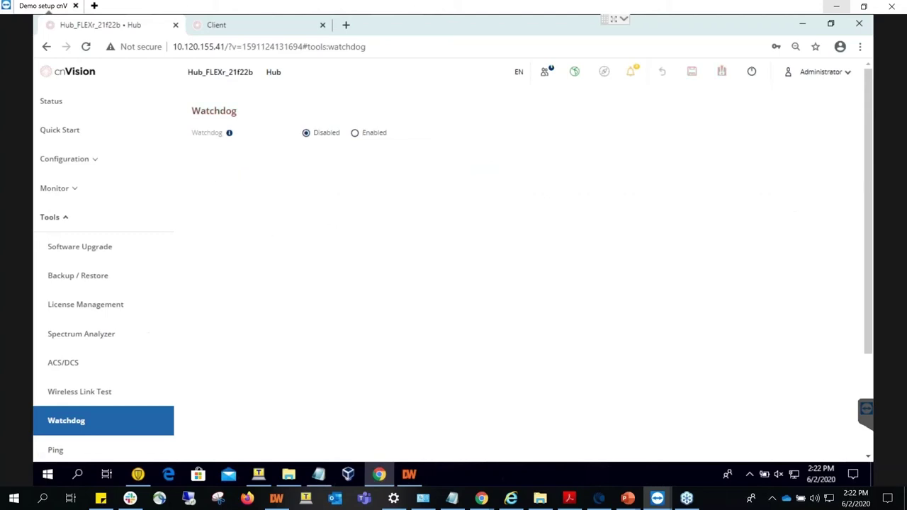
pyautogui.click(103, 335)
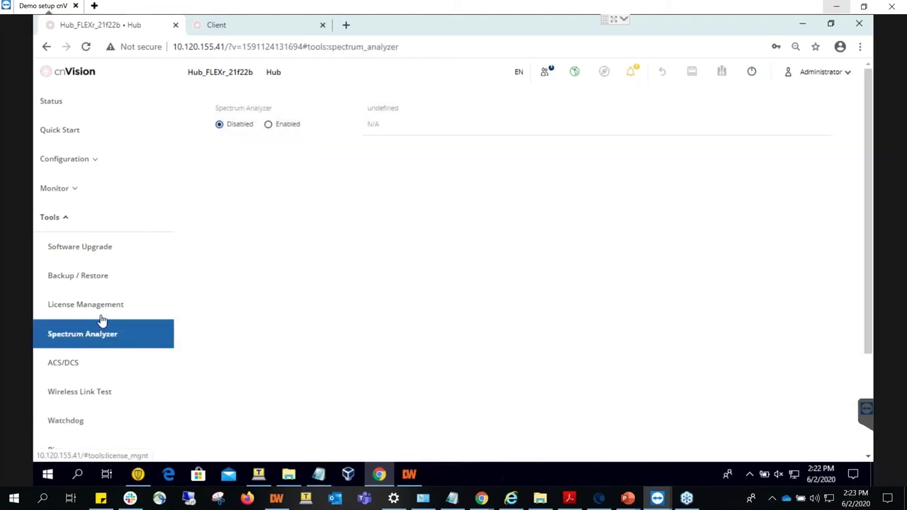
# Visit Software Upgrade and Status, then open VMS integration for DW Spectrum at 10.120.155.40:7001.
pyautogui.click(94, 251)
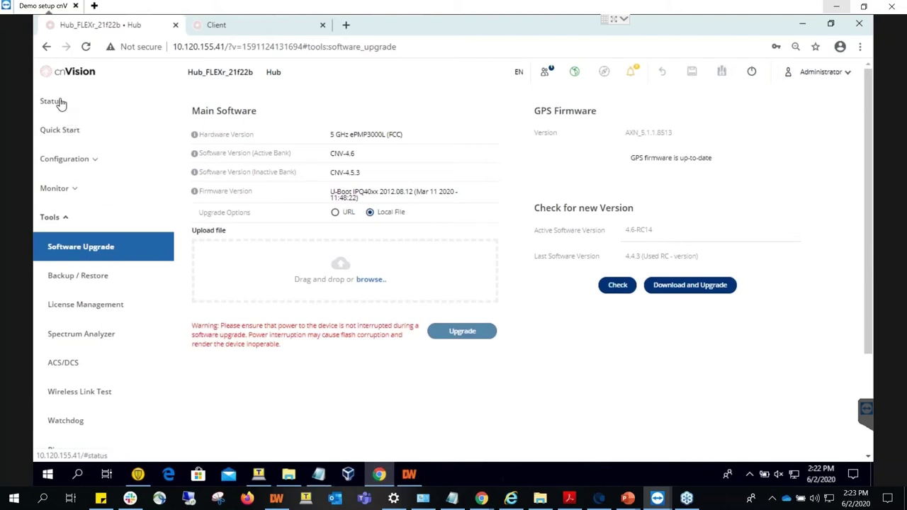
pyautogui.click(61, 104)
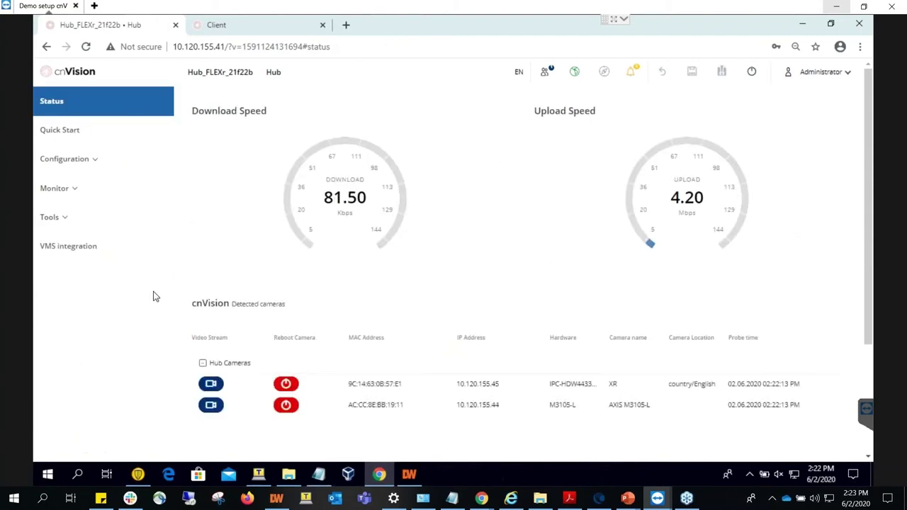
pyautogui.click(60, 250)
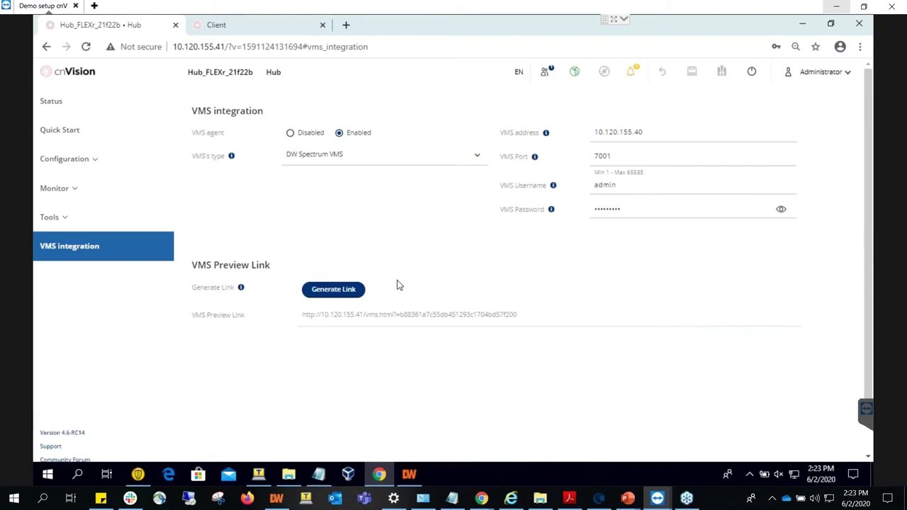
# Bring up the DW Spectrum client, then return to the hub's Chrome window.
pyautogui.click(411, 476)
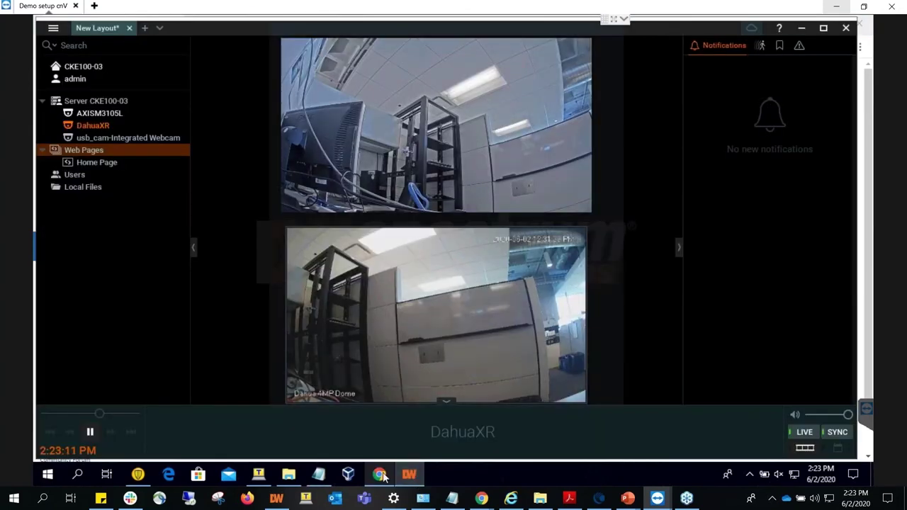
pyautogui.moveTo(379, 475)
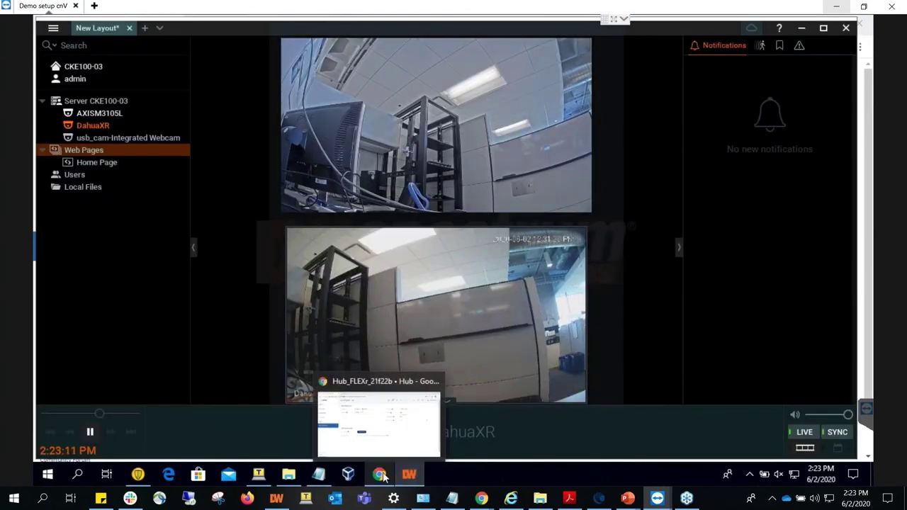
pyautogui.click(368, 433)
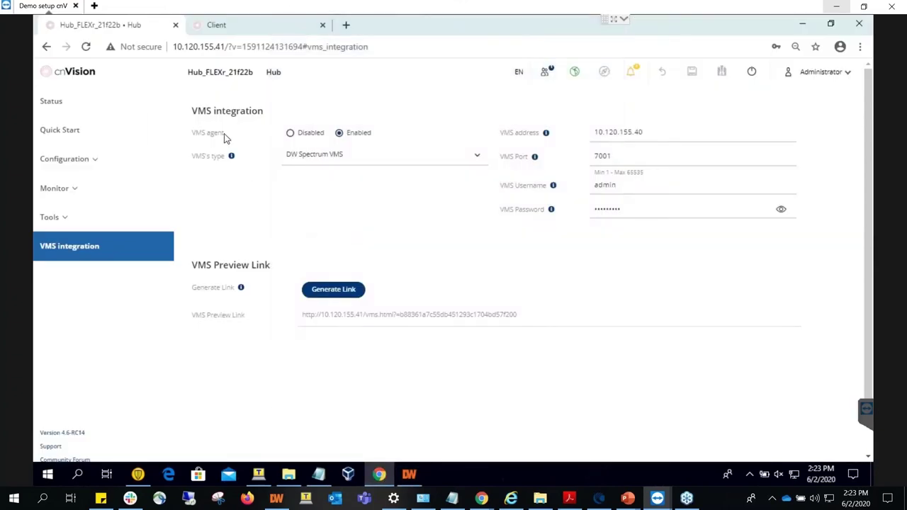
# Review Monitor's Performance and Wireless status, then switch to the DW Spectrum webinar network diagram slide.
pyautogui.moveTo(231, 156)
pyautogui.moveTo(414, 476)
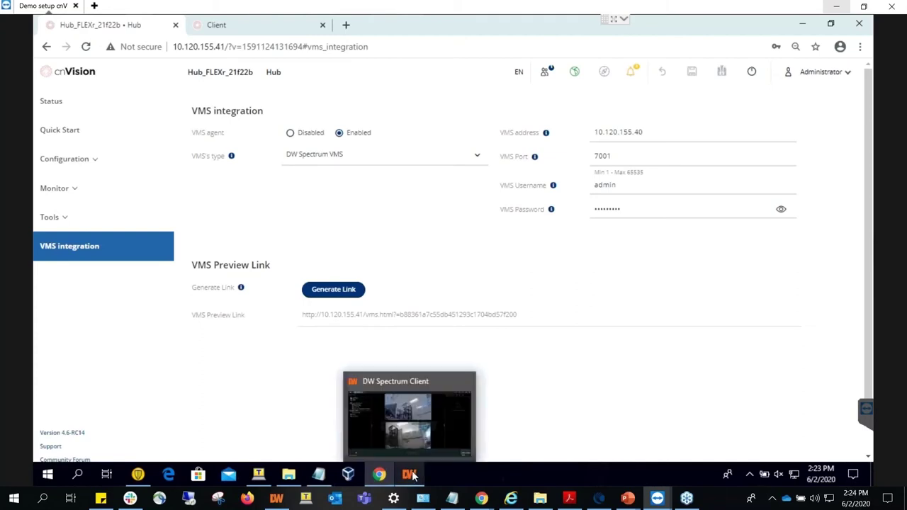
pyautogui.click(76, 193)
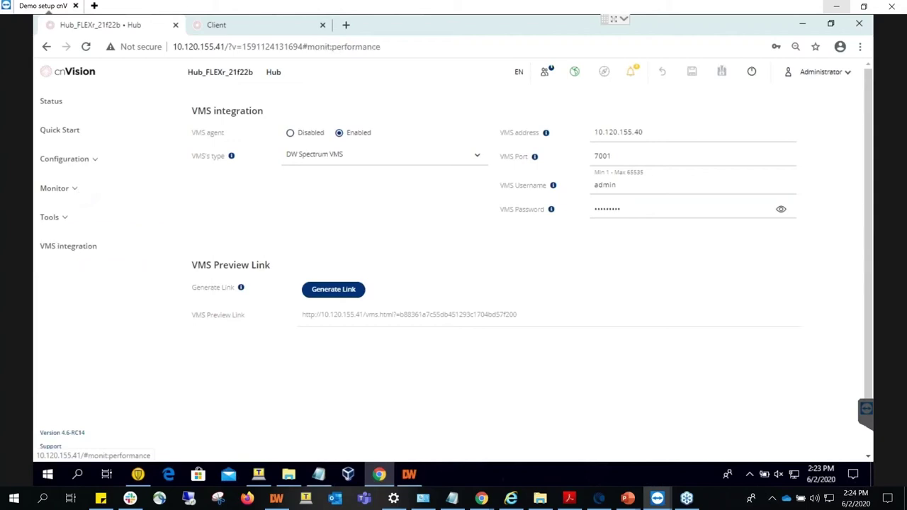
pyautogui.click(75, 190)
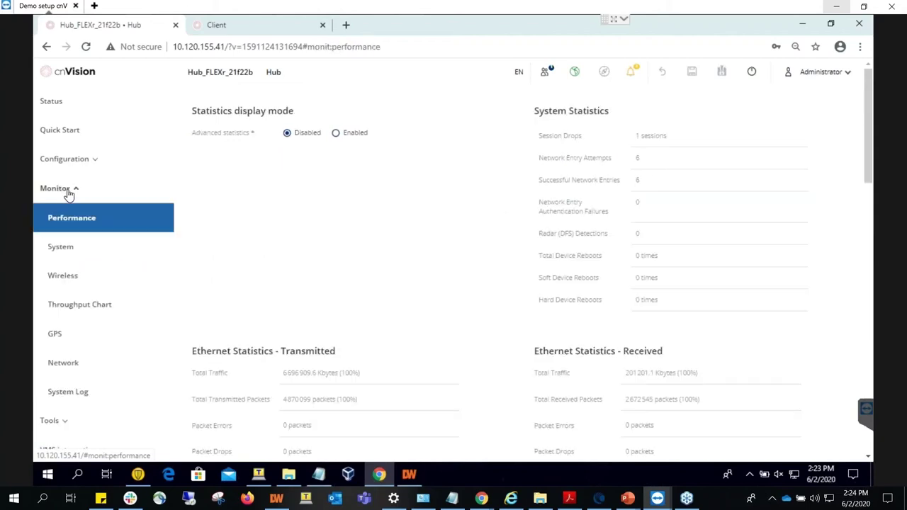
pyautogui.click(63, 276)
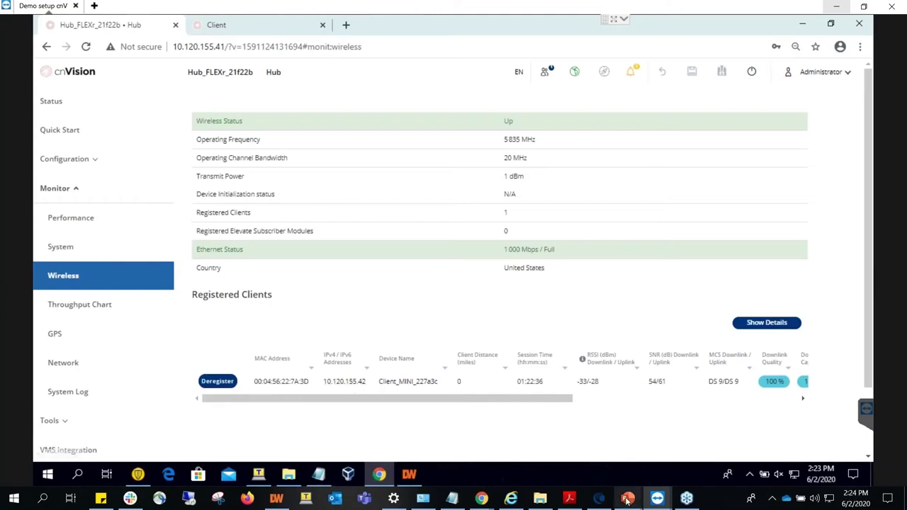
pyautogui.moveTo(627, 502)
pyautogui.click(565, 445)
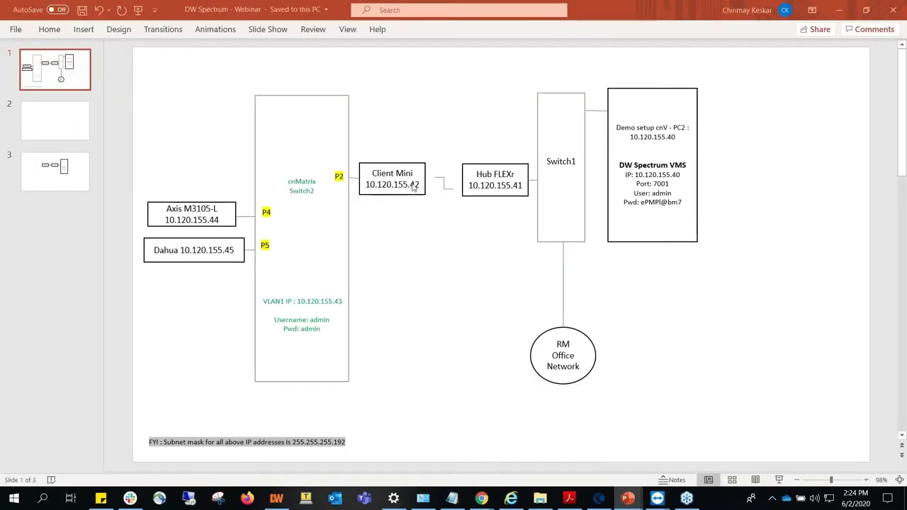
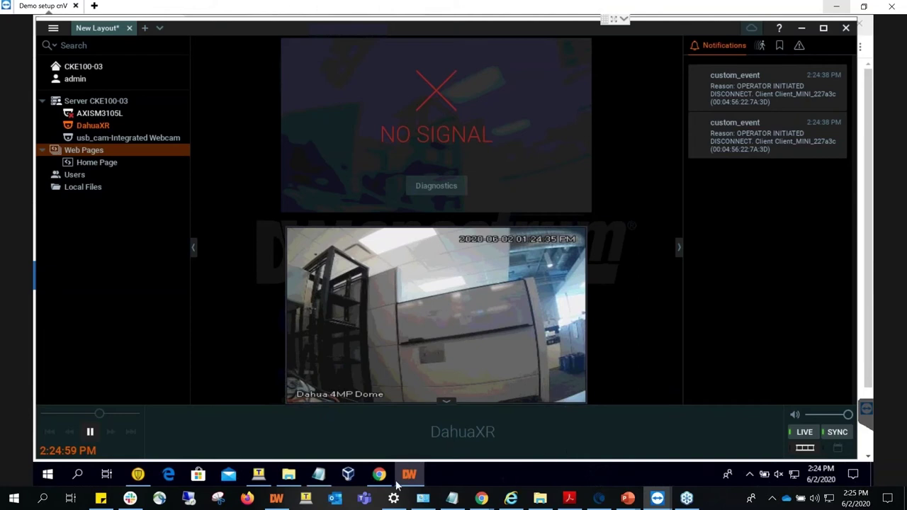
# On the hub's VMS integration page in Chrome, copy the generated VMS Preview Link.
pyautogui.click(379, 474)
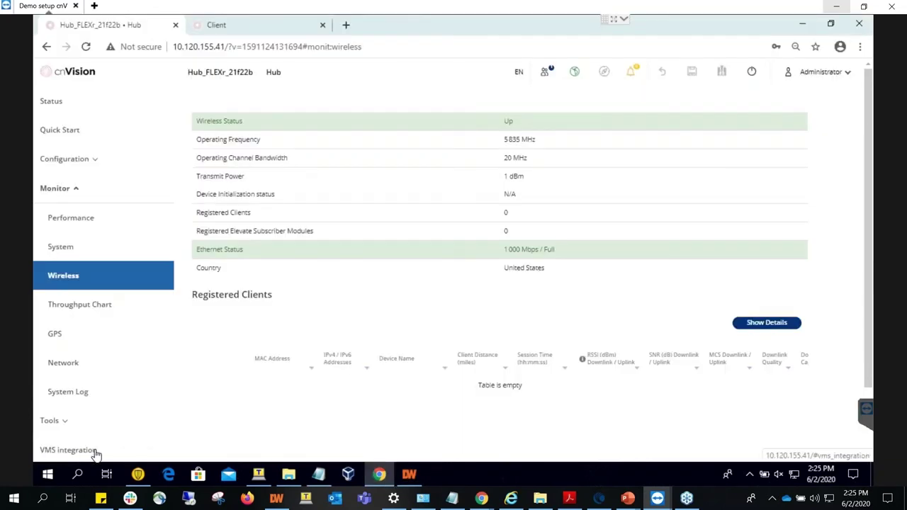
pyautogui.click(67, 451)
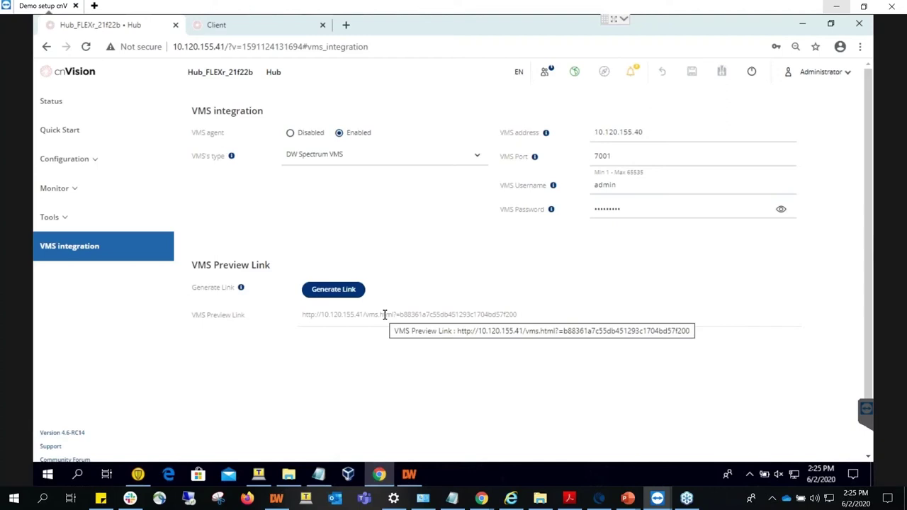
pyautogui.tripleClick(385, 315)
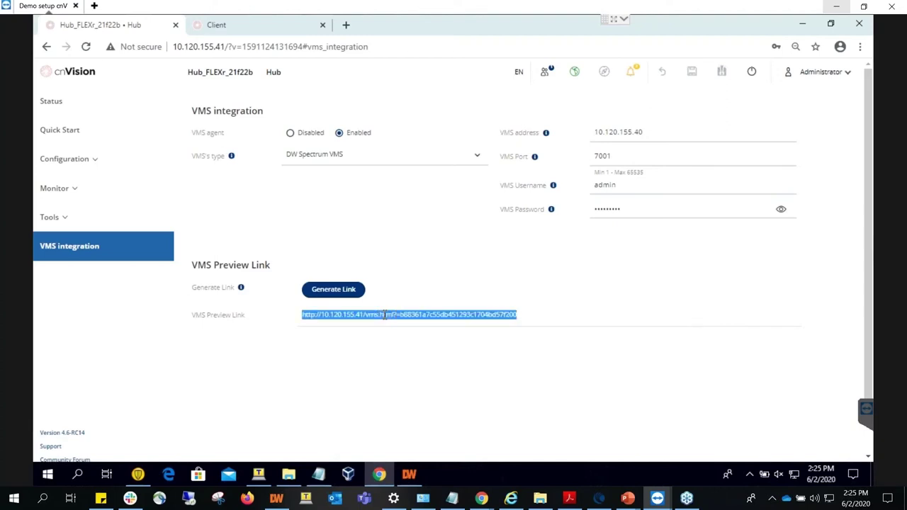
pyautogui.rightClick(385, 315)
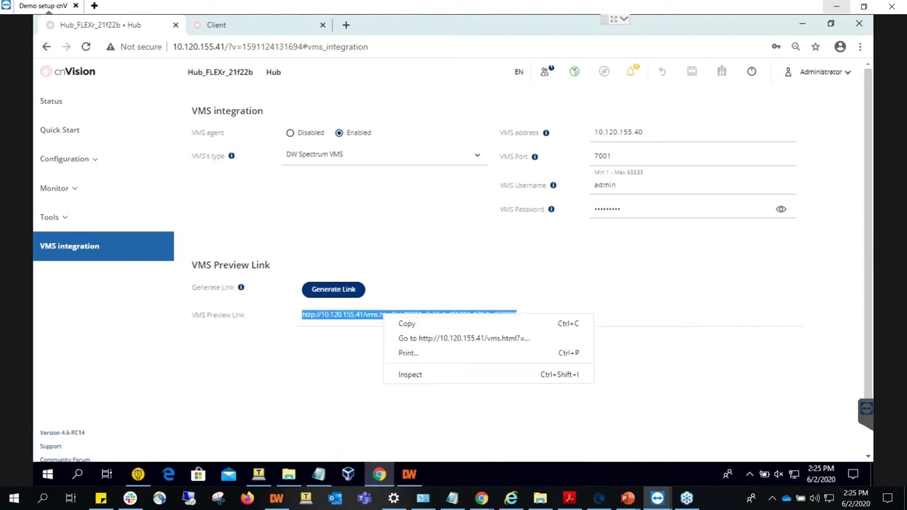
pyautogui.click(406, 325)
pyautogui.click(433, 370)
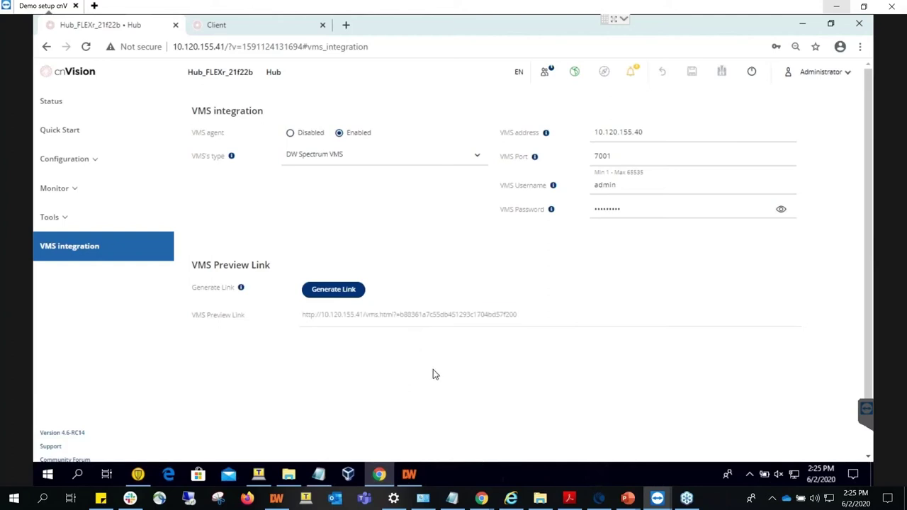
# Add a DW Spectrum web page named HUB_FLEXr with the pasted VMS preview link as its URL.
pyautogui.click(410, 475)
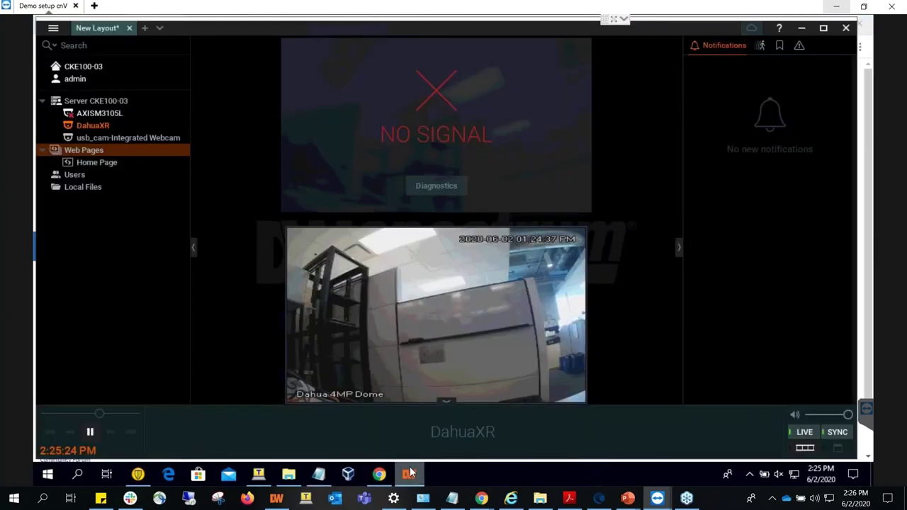
pyautogui.rightClick(95, 150)
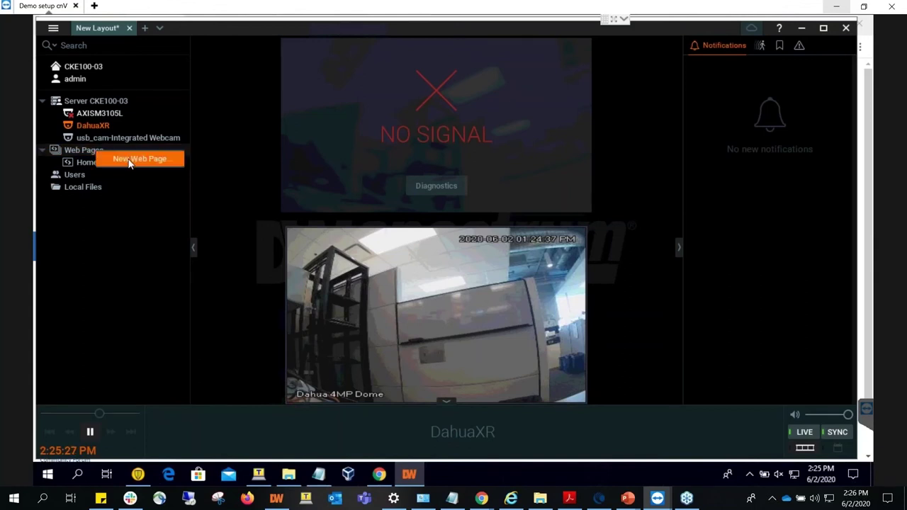
pyautogui.click(129, 162)
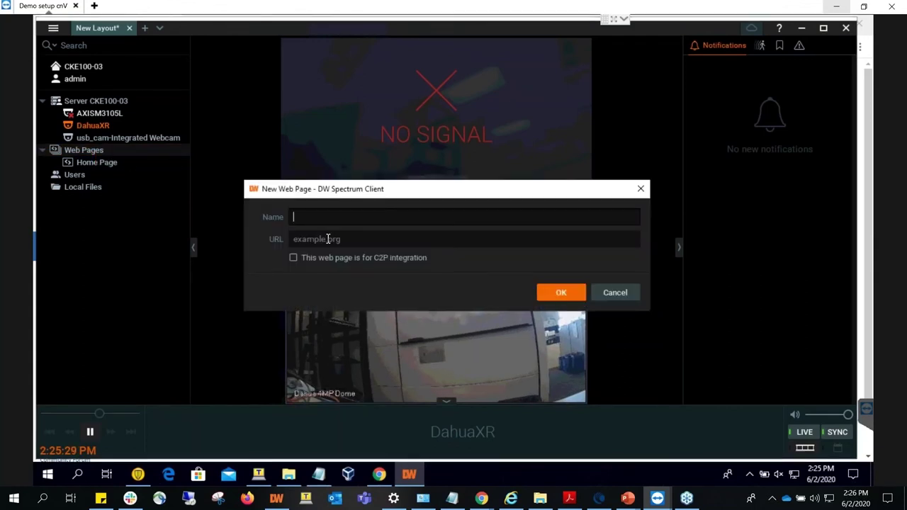
pyautogui.click(327, 239)
pyautogui.hotkey('ctrl', 'v')
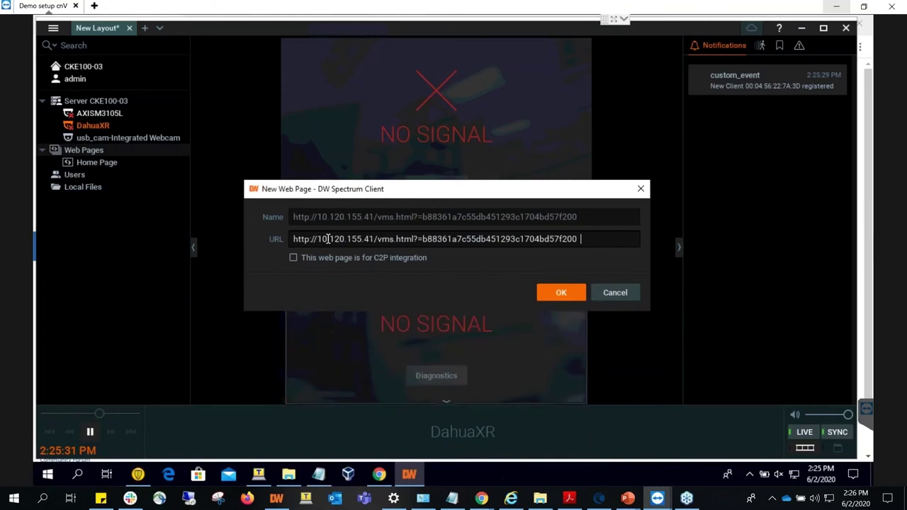
pyautogui.click(330, 217)
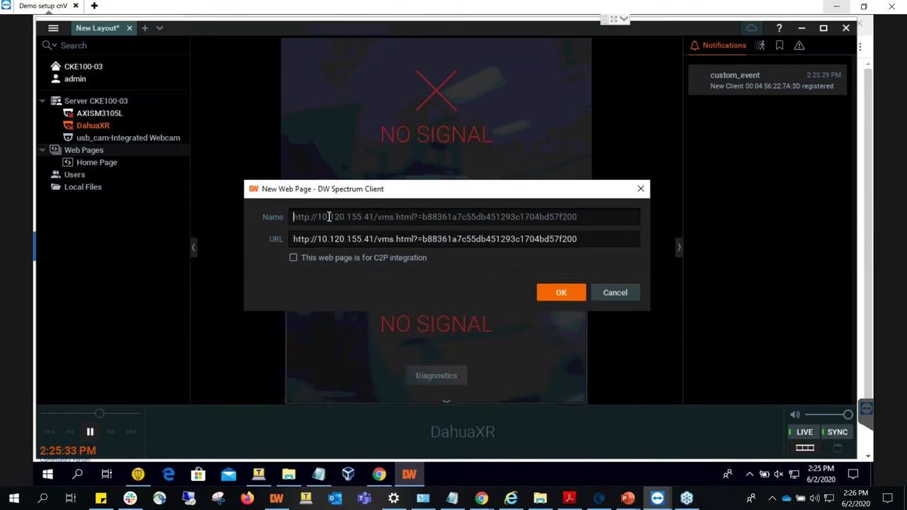
pyautogui.hotkey('ctrl', 'a')
pyautogui.write('HUB_')
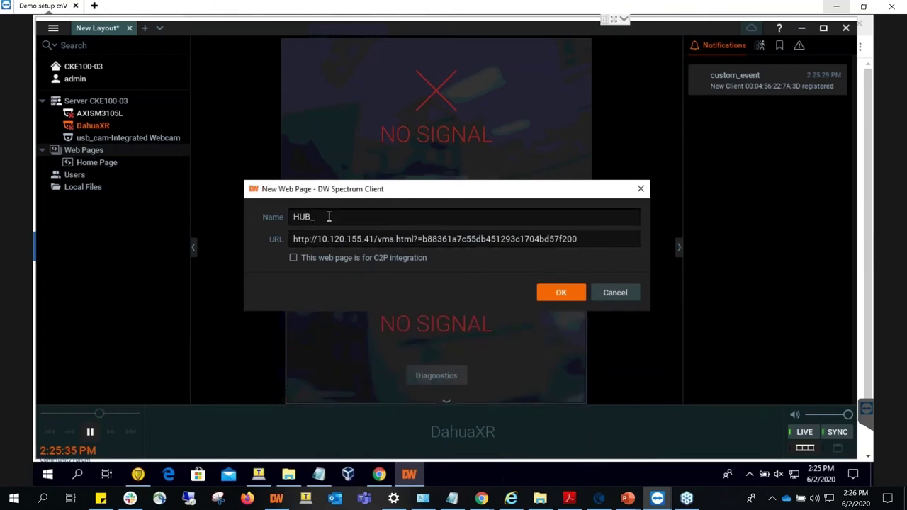
pyautogui.write('FLEXr')
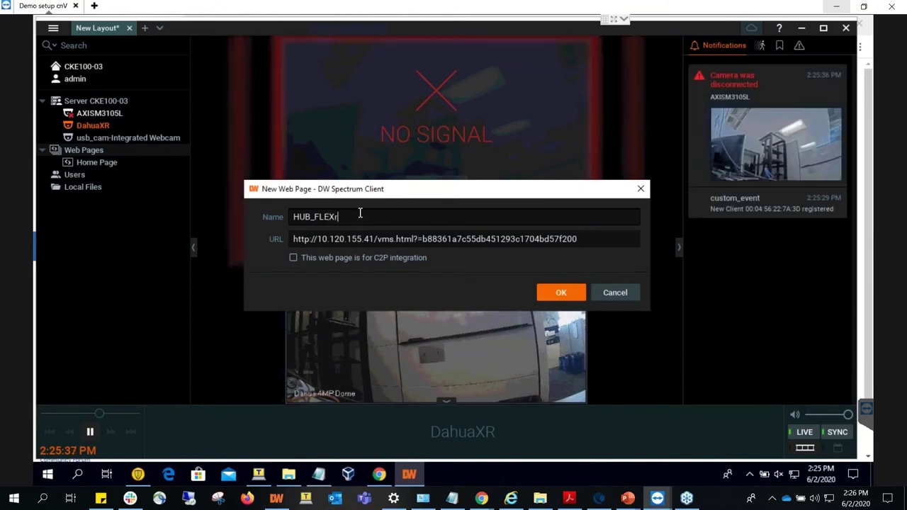
pyautogui.click(561, 294)
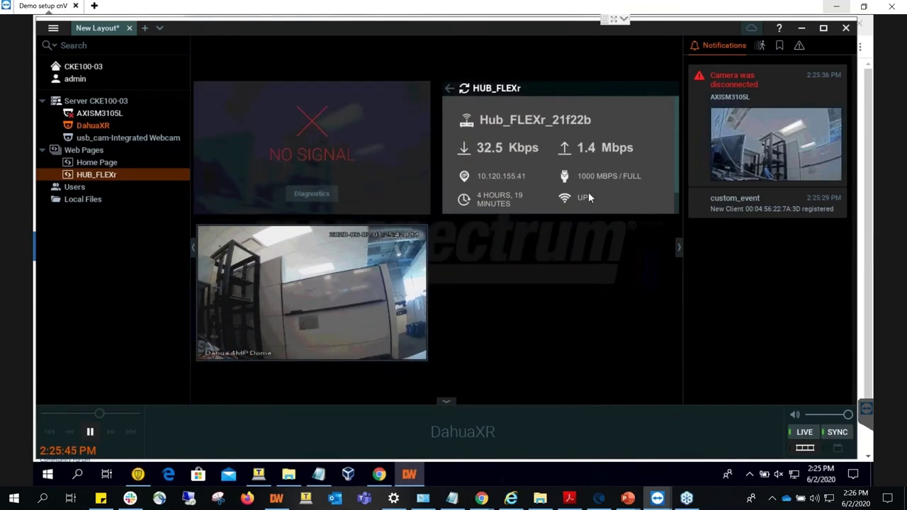
pyautogui.click(656, 89)
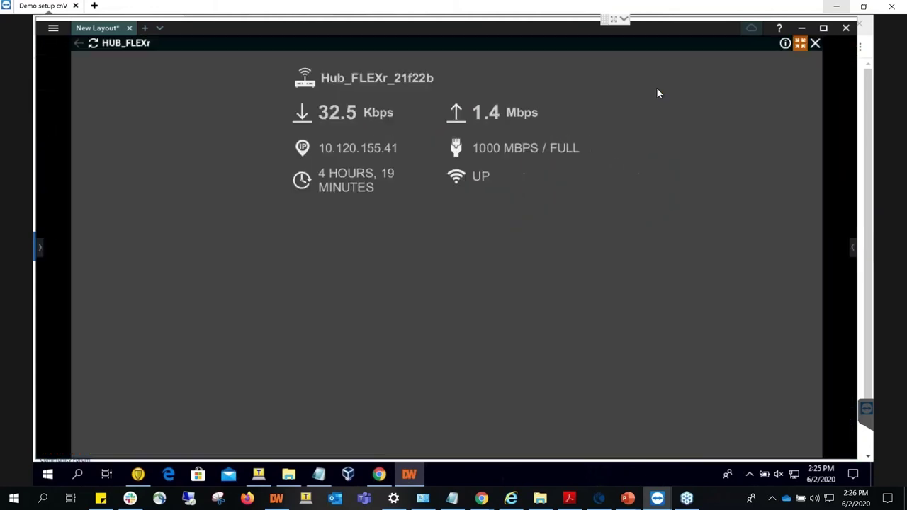
pyautogui.click(801, 44)
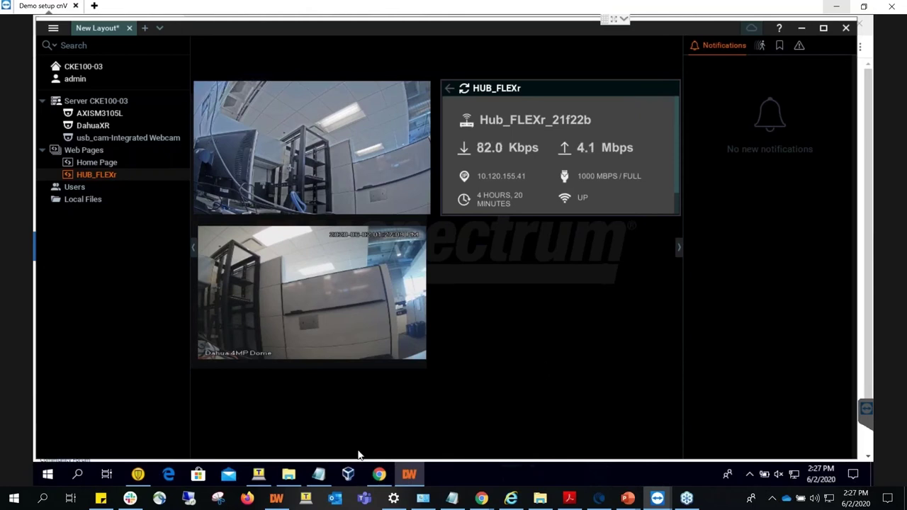
# Switch to Chrome to show the hub's VMS integration page again.
pyautogui.click(380, 475)
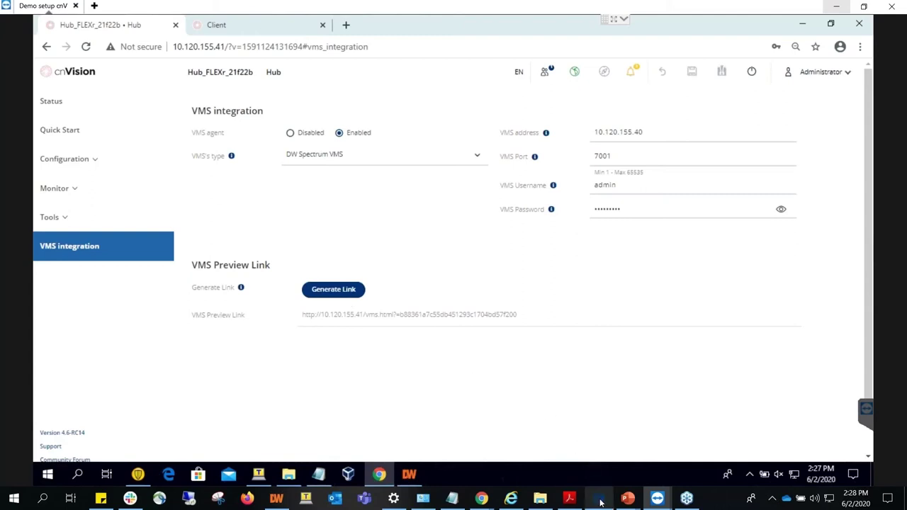
# Expand Client_0 and Client_1 in the Hub_360_CK Planner to reveal Camera_0 and Camera_1 details.
pyautogui.moveTo(601, 502)
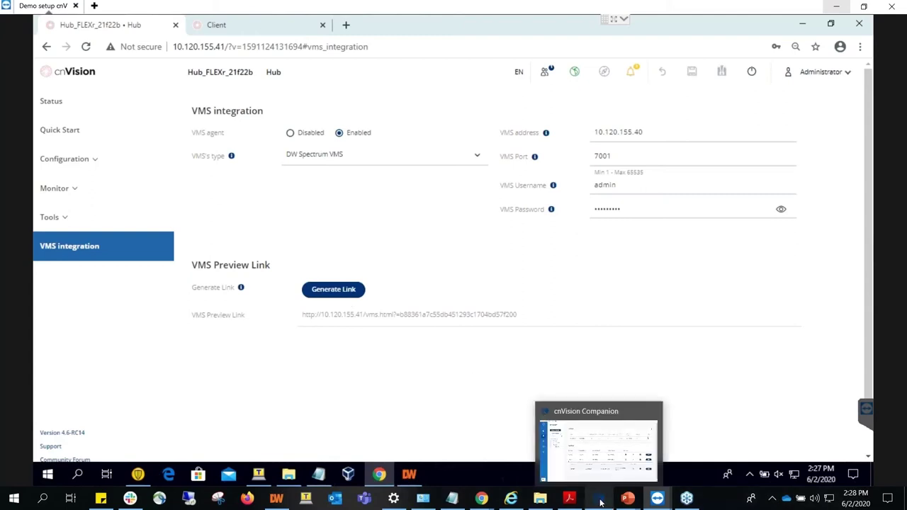
pyautogui.click(601, 502)
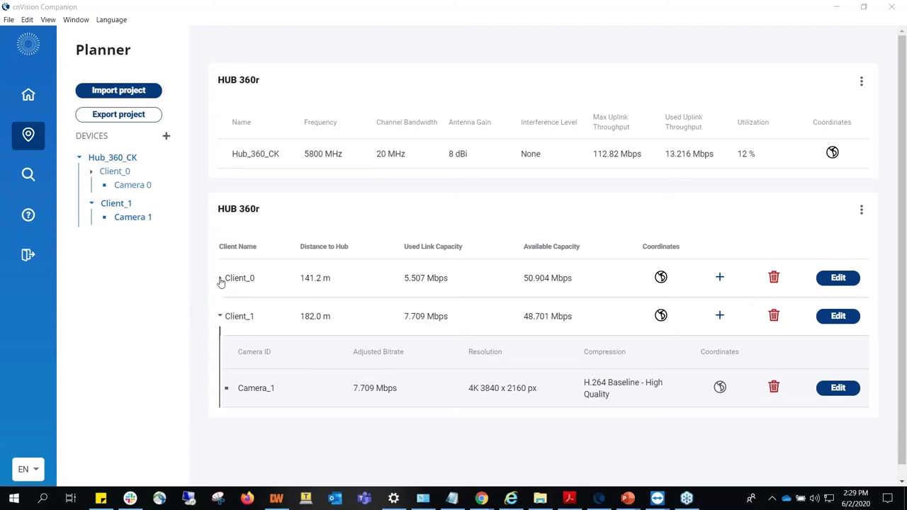
pyautogui.click(220, 280)
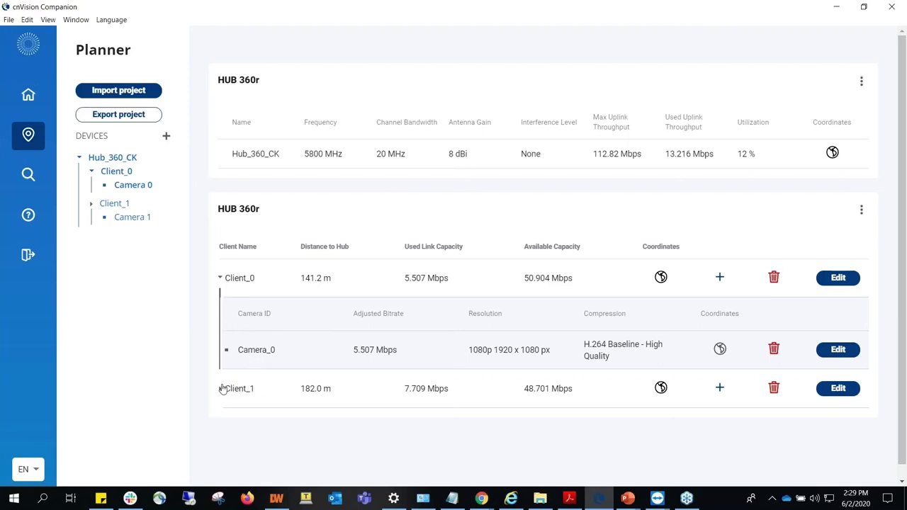
pyautogui.click(221, 388)
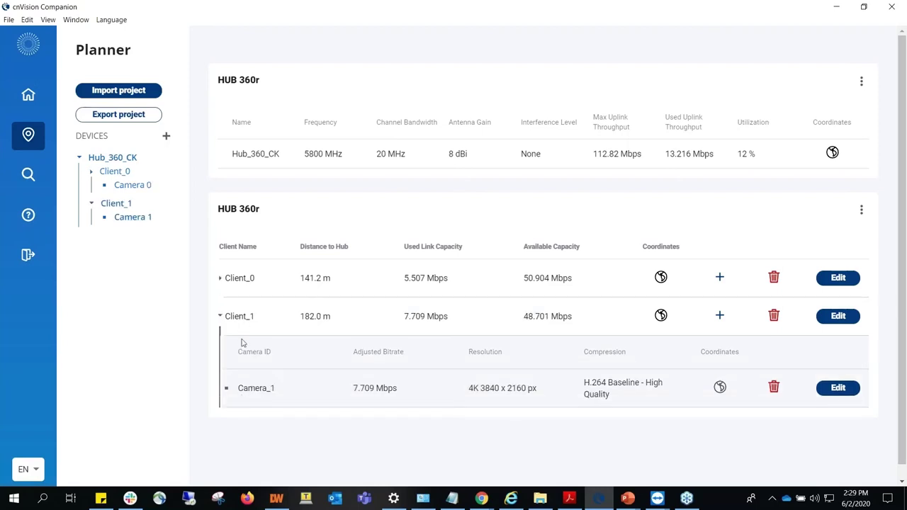
pyautogui.click(220, 280)
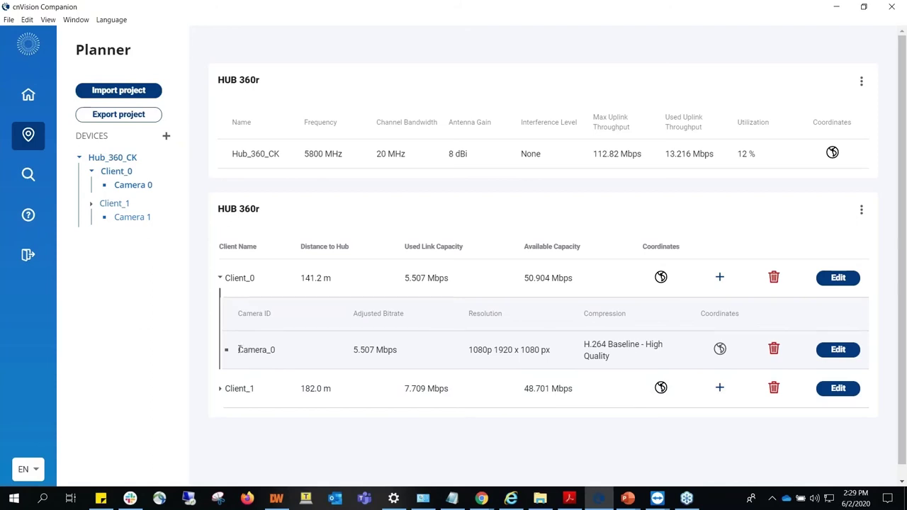
pyautogui.moveTo(240, 349); pyautogui.dragTo(278, 349)
pyautogui.click(277, 349)
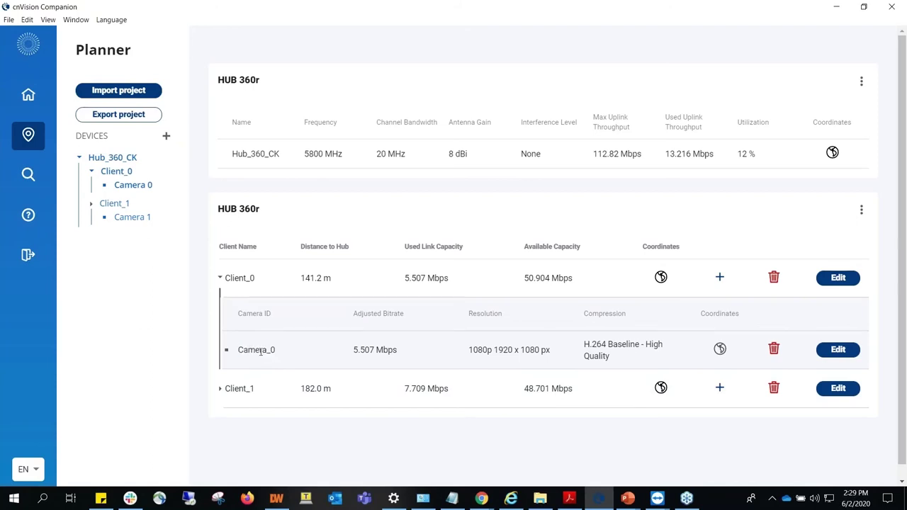
pyautogui.click(221, 388)
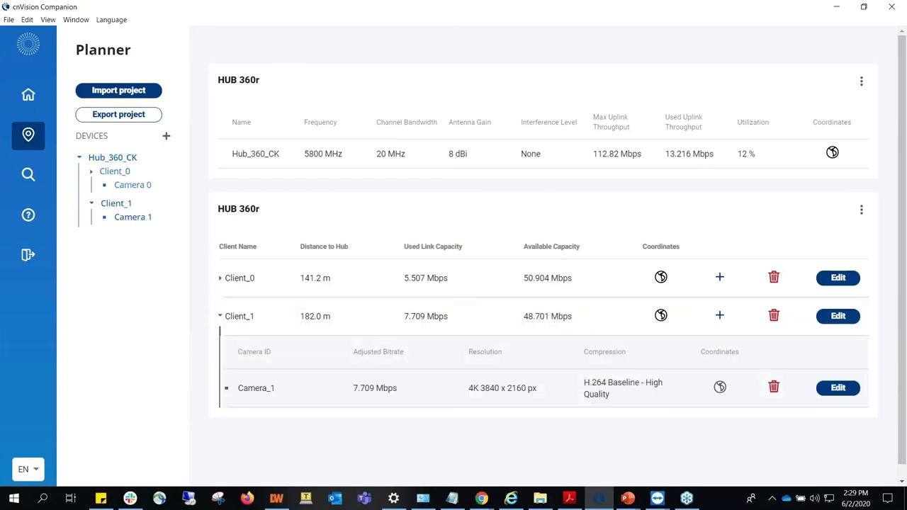
pyautogui.click(220, 282)
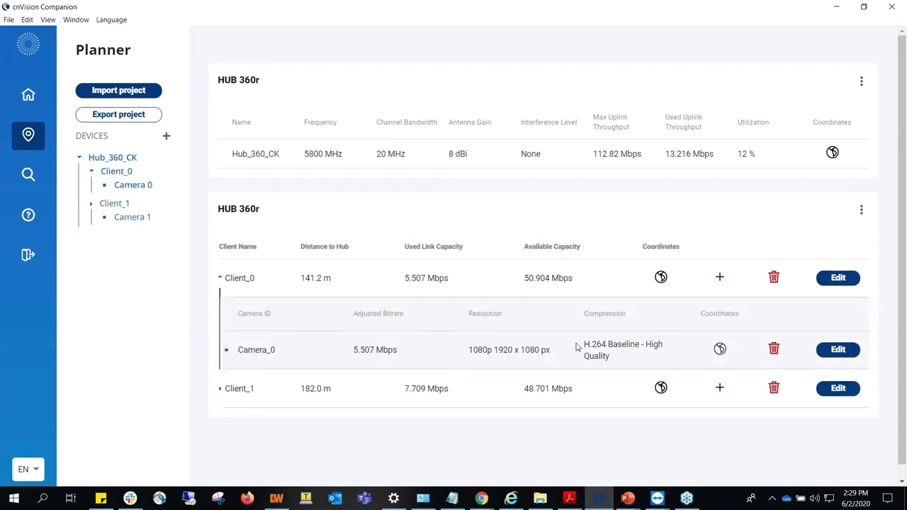
pyautogui.click(838, 350)
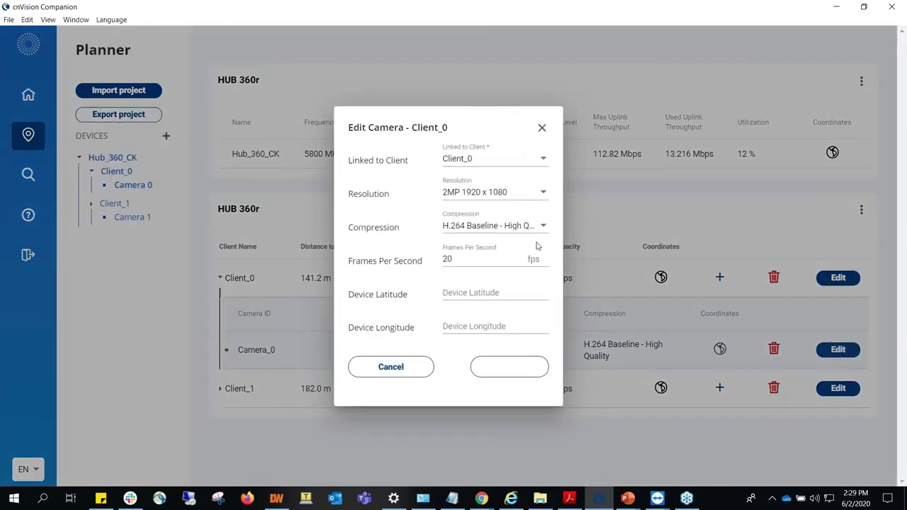
pyautogui.click(543, 194)
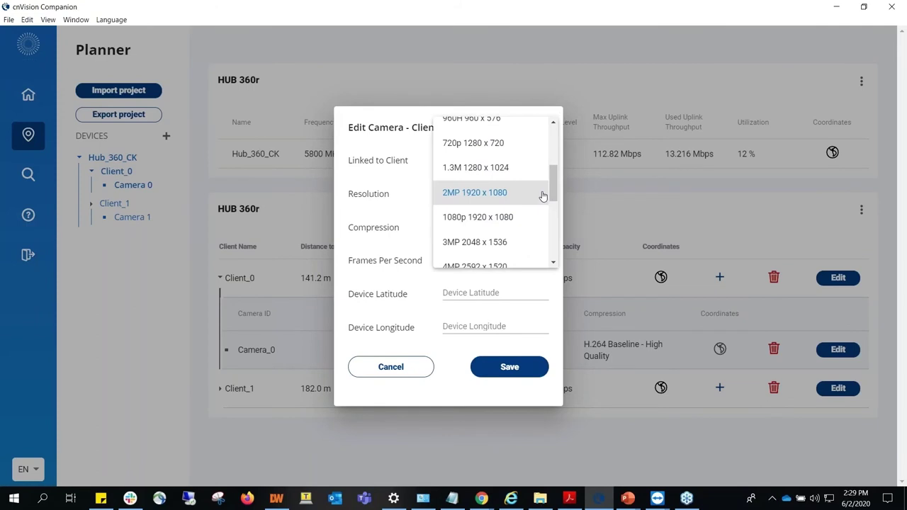
pyautogui.moveTo(552, 183); pyautogui.dragTo(554, 174)
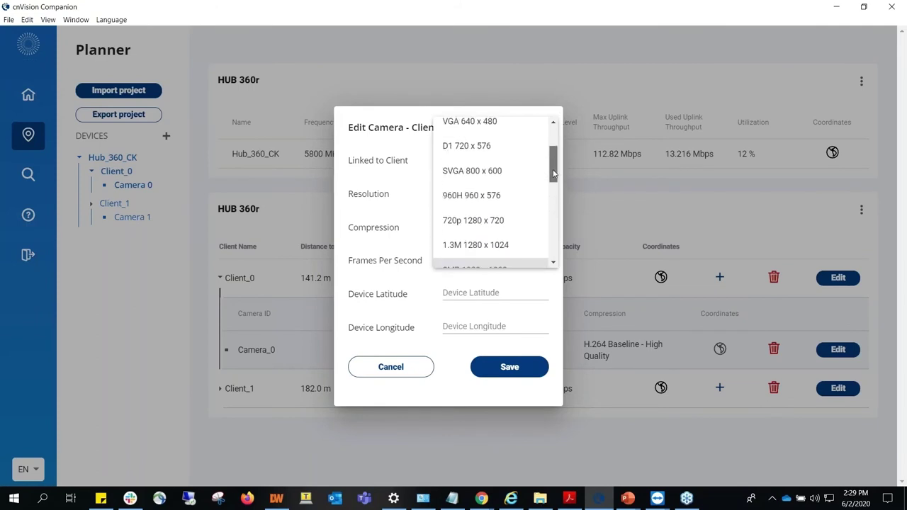
pyautogui.scroll(-3, 555, 174)
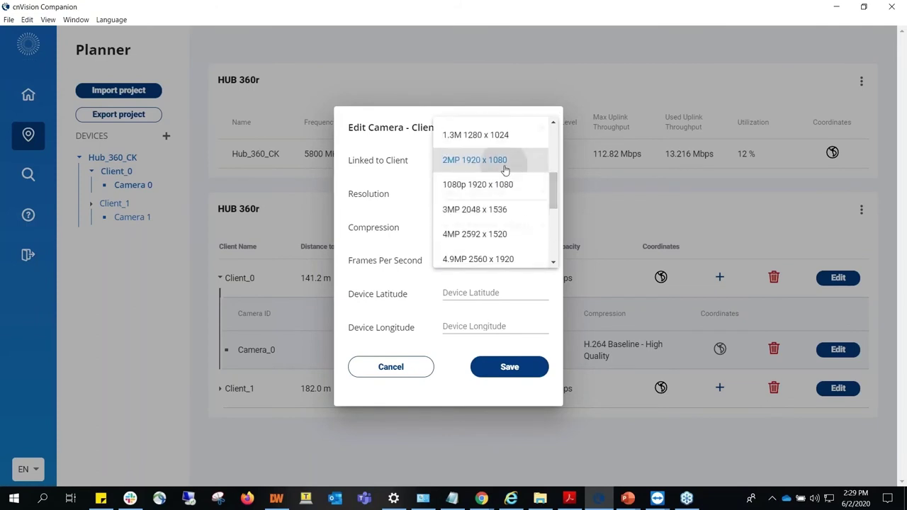
pyautogui.click(505, 162)
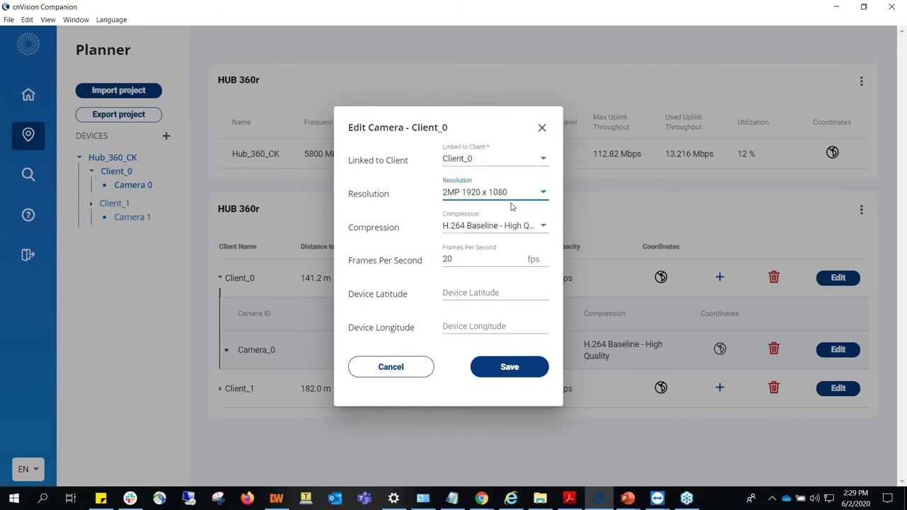
pyautogui.click(544, 227)
pyautogui.moveTo(603, 241); pyautogui.dragTo(608, 305)
pyautogui.scroll(5, 534, 233)
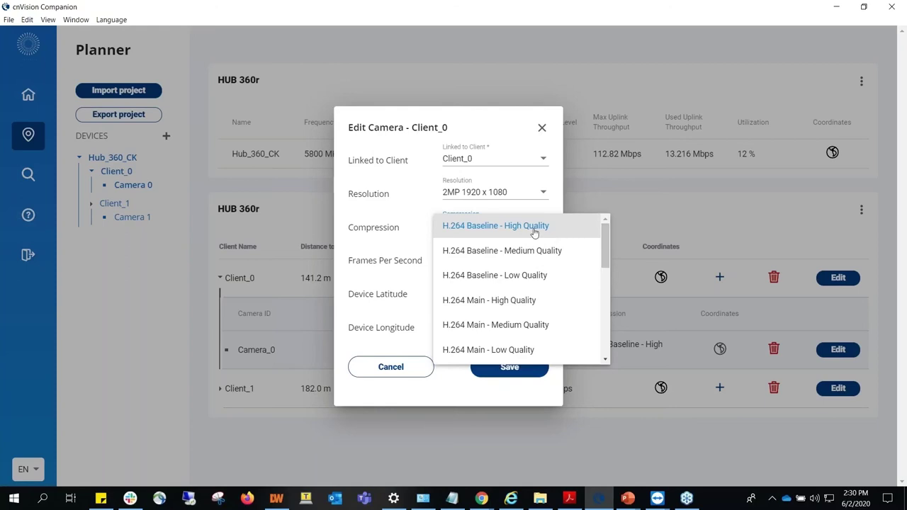
pyautogui.click(535, 227)
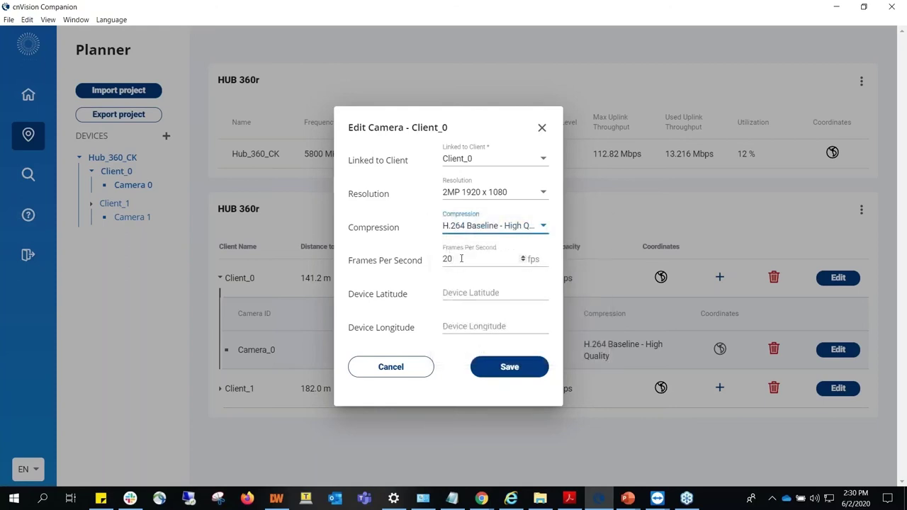
pyautogui.click(506, 366)
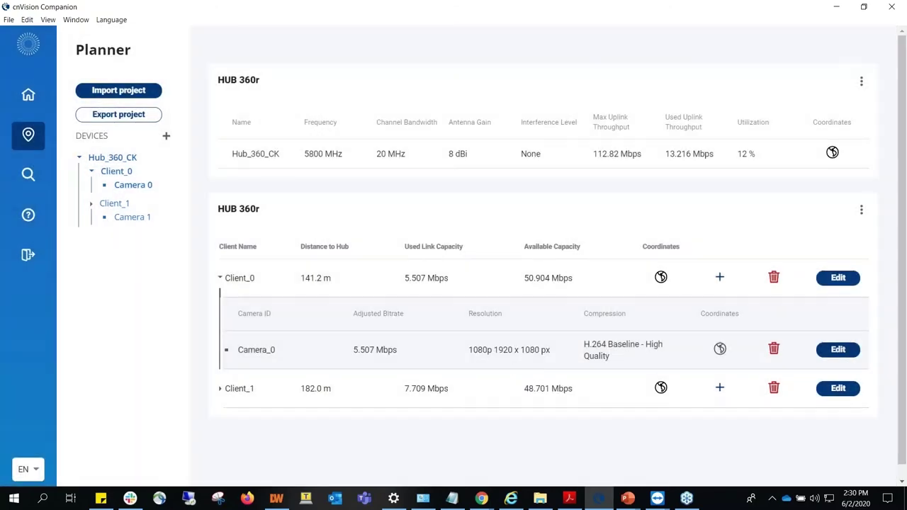
pyautogui.moveTo(354, 350); pyautogui.dragTo(399, 354)
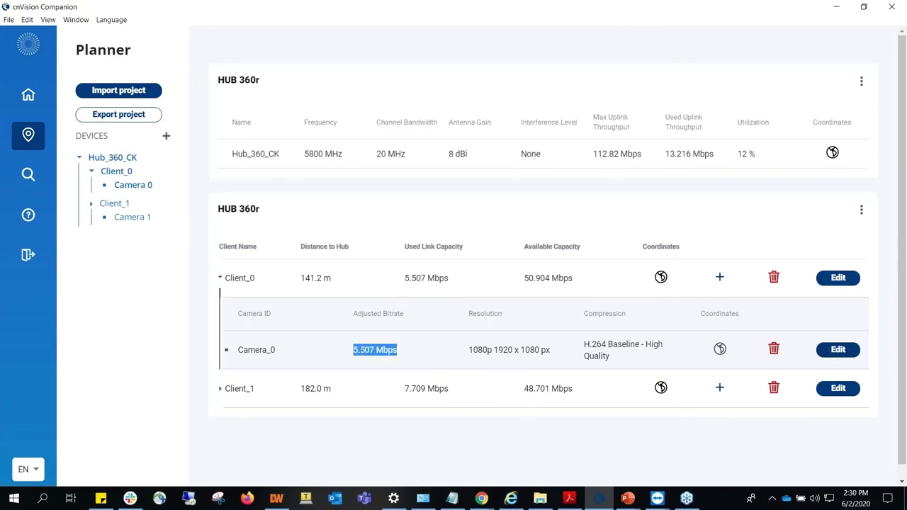
pyautogui.click(418, 353)
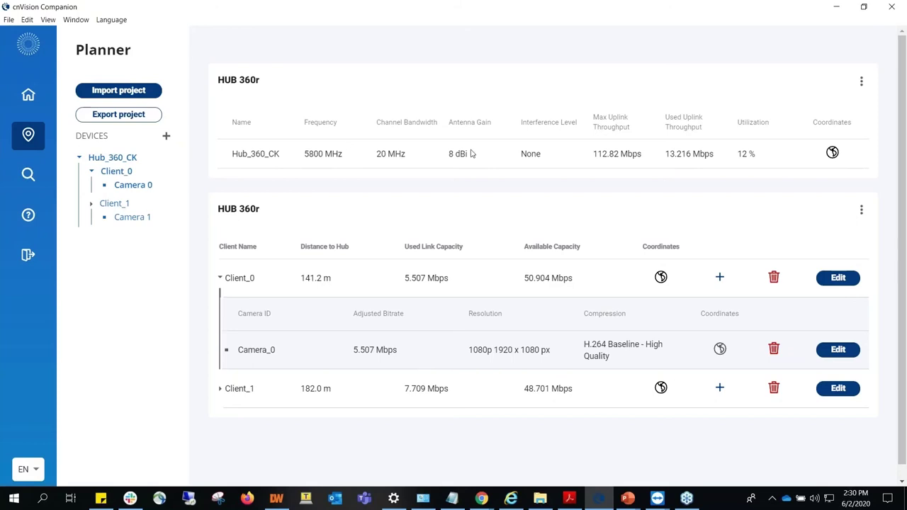
pyautogui.moveTo(666, 154); pyautogui.dragTo(679, 154)
pyautogui.moveTo(594, 154); pyautogui.dragTo(621, 154)
pyautogui.click(630, 175)
pyautogui.moveTo(667, 154); pyautogui.dragTo(680, 154)
pyautogui.click(221, 390)
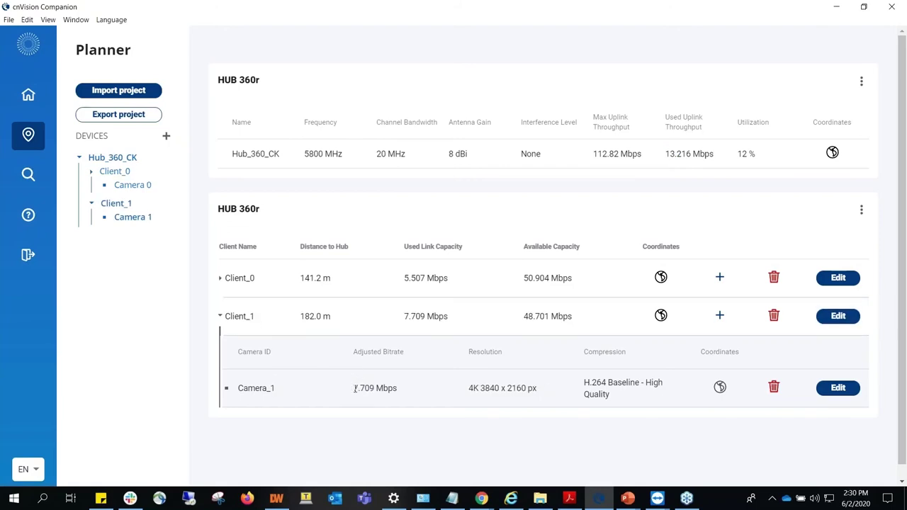
pyautogui.moveTo(355, 389); pyautogui.dragTo(369, 389)
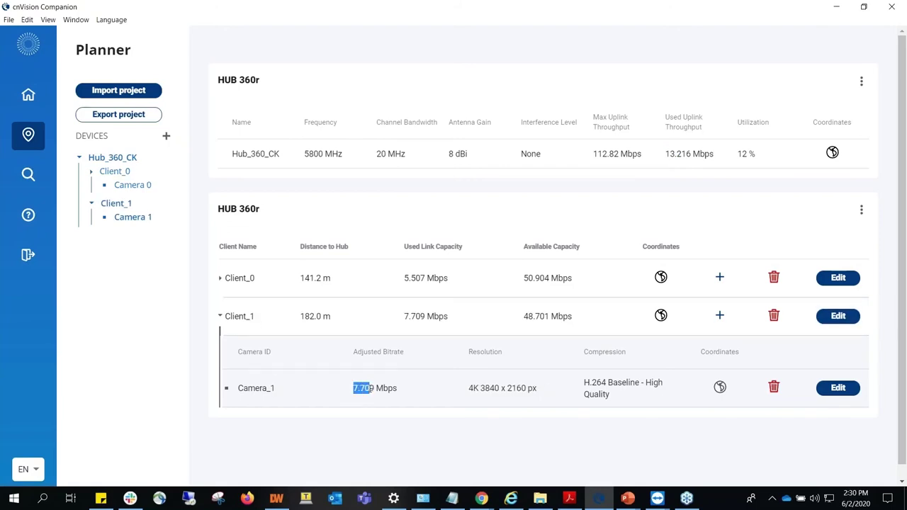
pyautogui.click(221, 280)
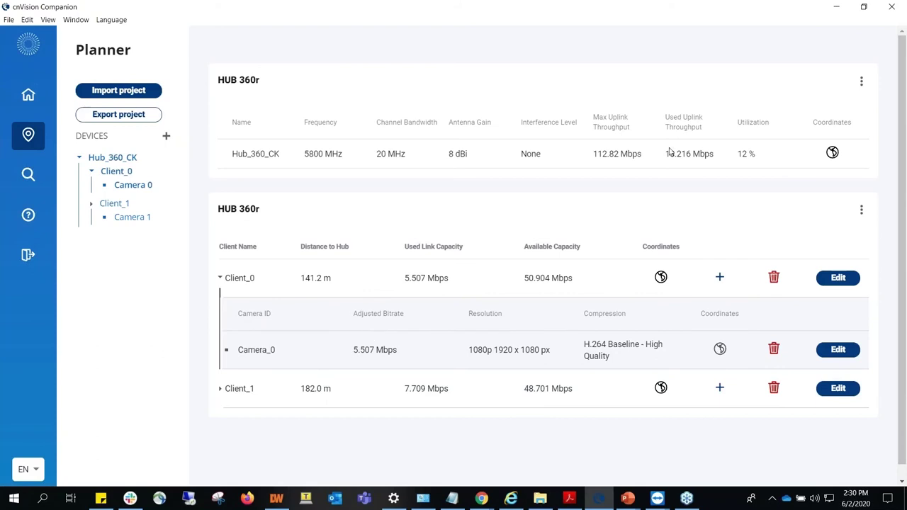
pyautogui.moveTo(666, 154); pyautogui.dragTo(687, 153)
pyautogui.click(684, 187)
# Edit Client_0, pick the Client Micro (US) device model, and save.
pyautogui.click(839, 278)
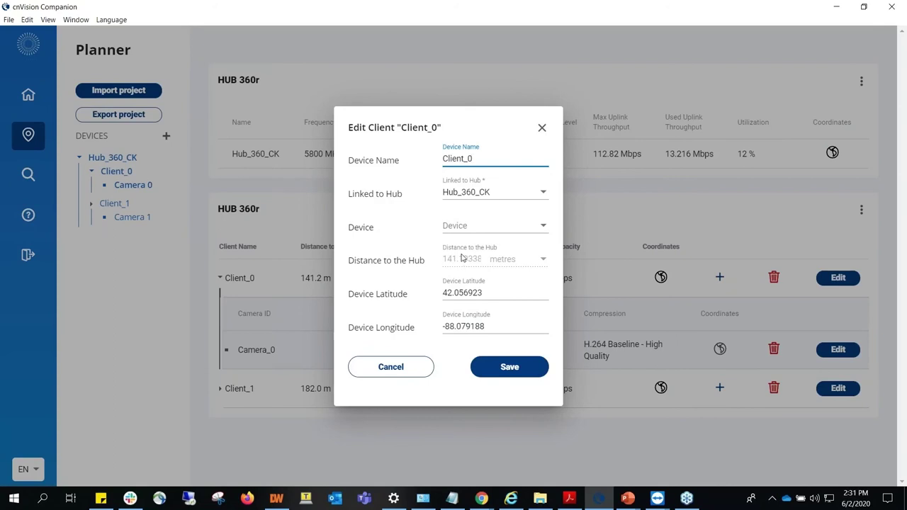
pyautogui.click(543, 226)
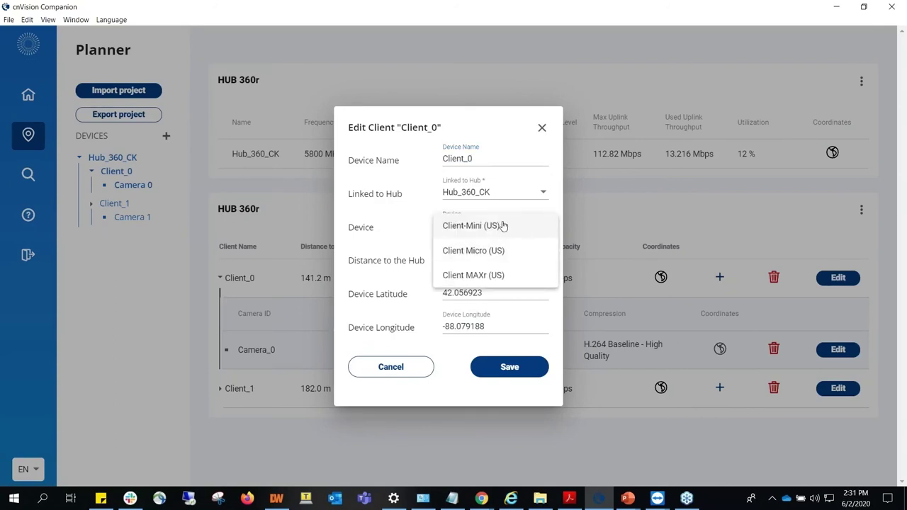
pyautogui.click(501, 250)
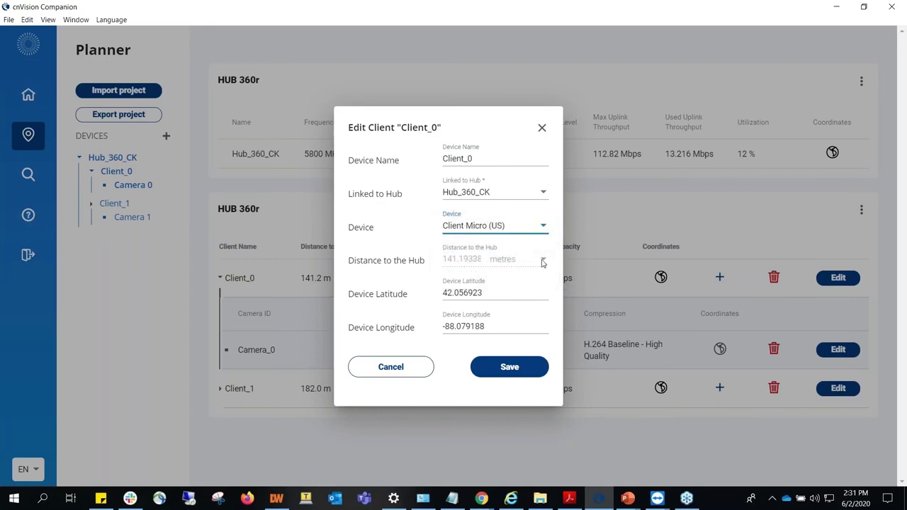
pyautogui.click(449, 261)
pyautogui.click(507, 367)
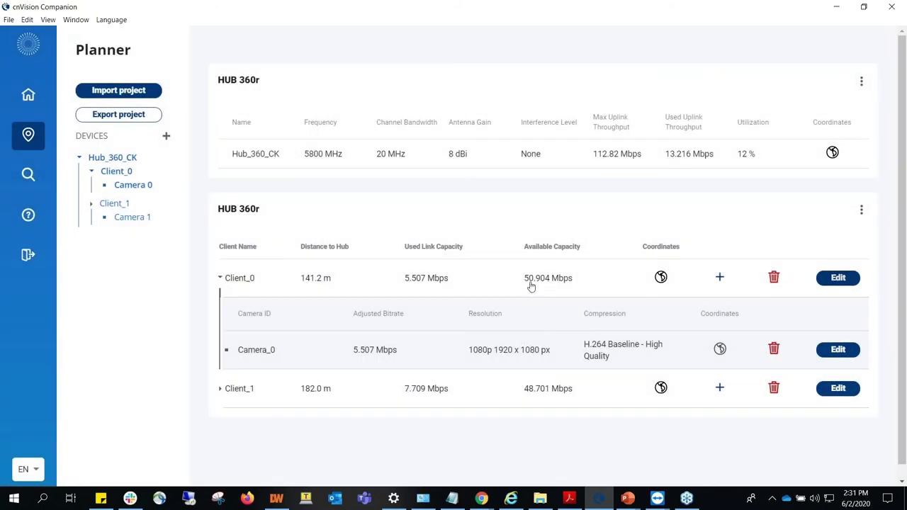
pyautogui.moveTo(525, 280); pyautogui.dragTo(557, 280)
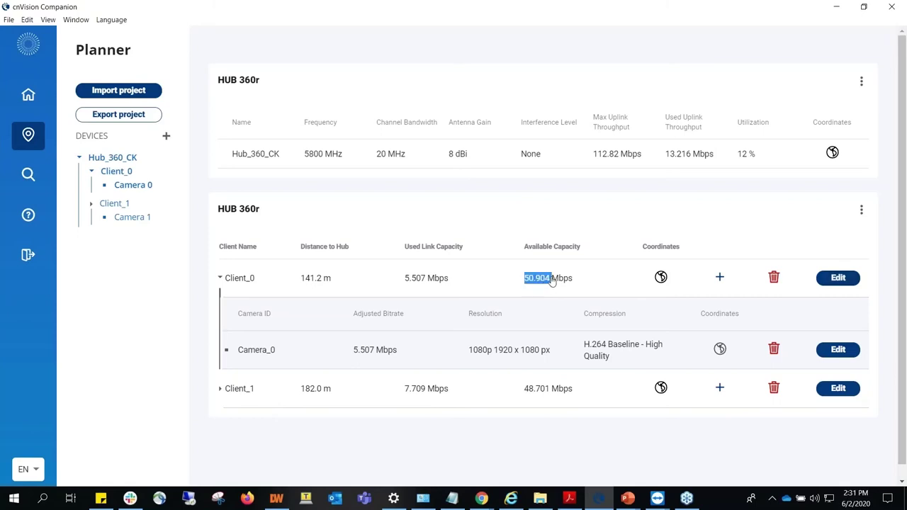
pyautogui.click(541, 191)
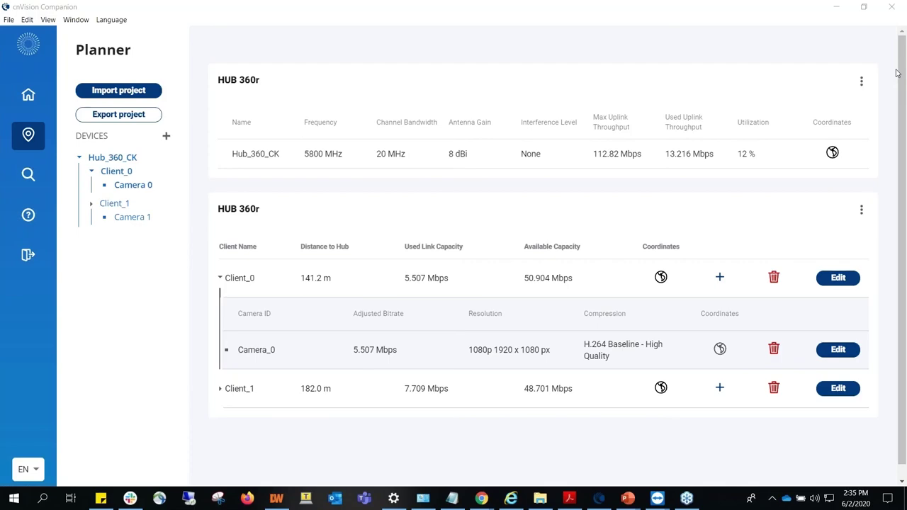
pyautogui.hotkey('alt', 'Tab')
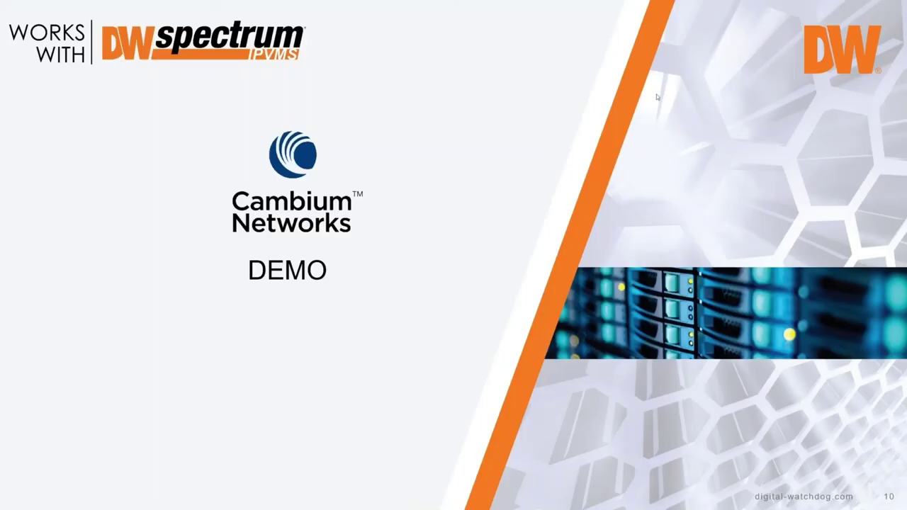
# Step the slideshow back to slide 9, 'How cnVision Works with DW Spectrum'.
pyautogui.click(602, 150)
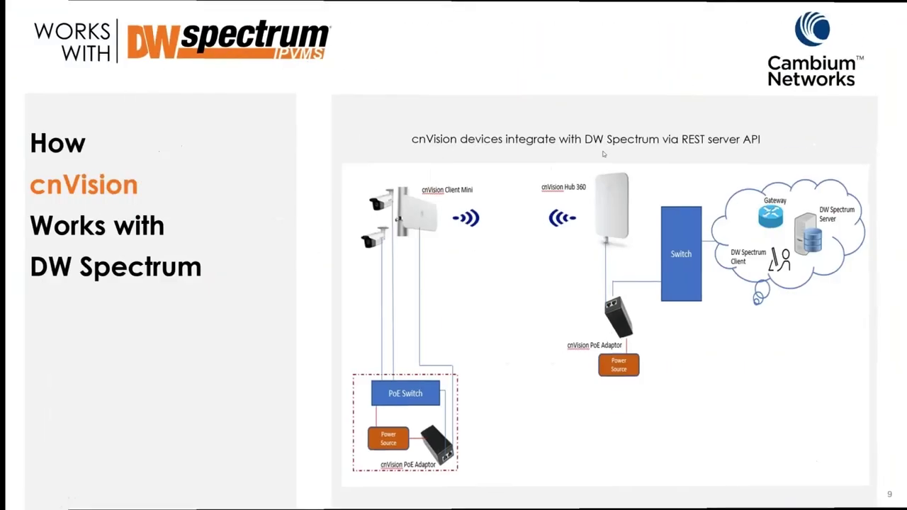